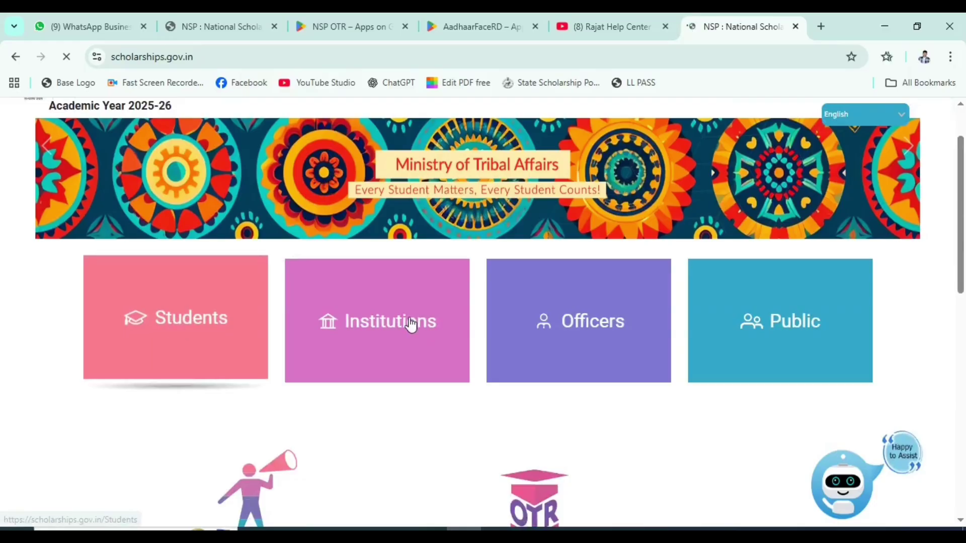
- Open the new-user registration page from the OTR login in the portal's Students section
left_click(162, 320)
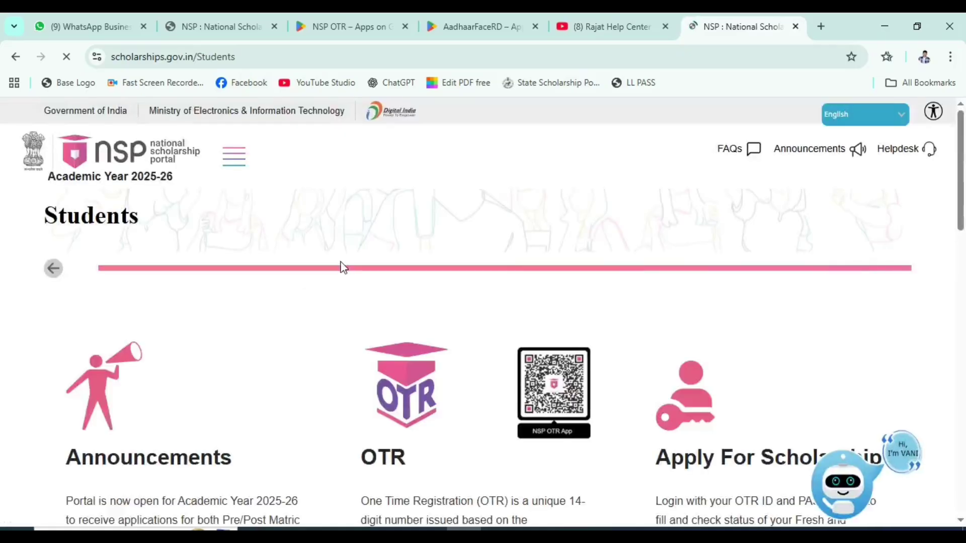
scroll(362, 229, "down", 4)
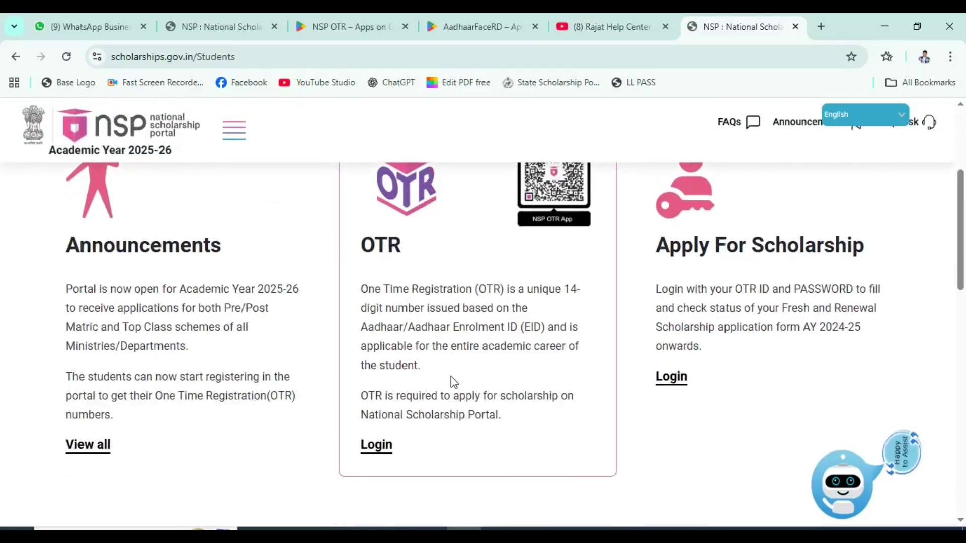
left_click(378, 447)
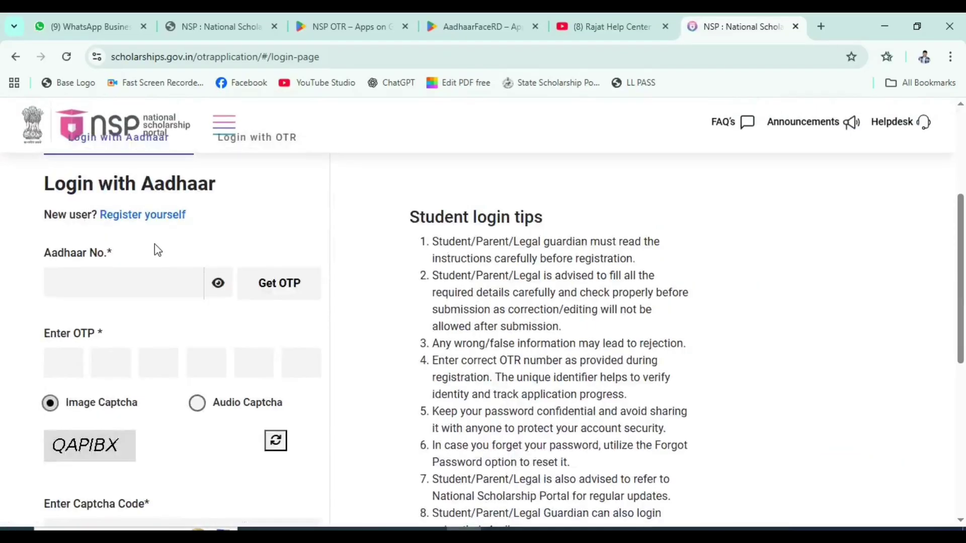
scroll(255, 244, "up", 3)
scroll(347, 274, "down", 2)
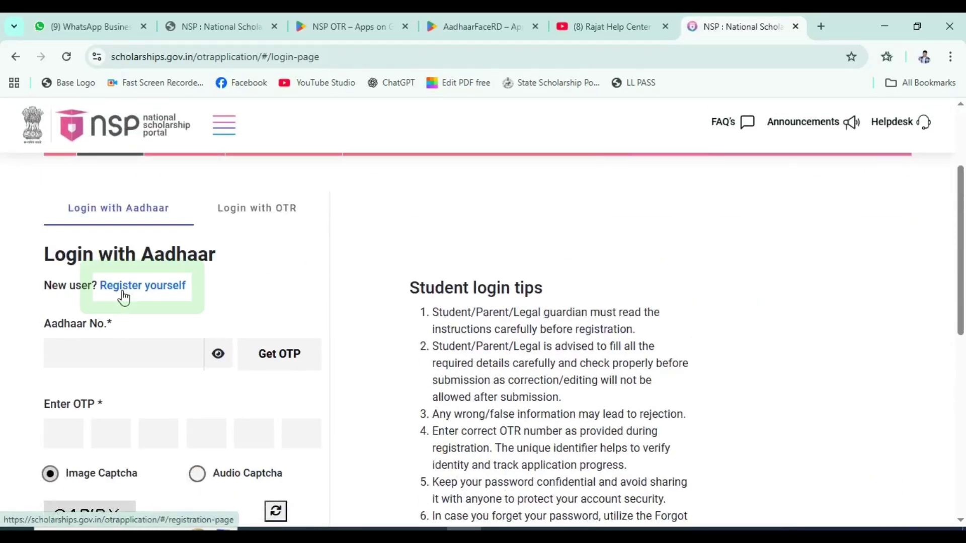
left_click(144, 286)
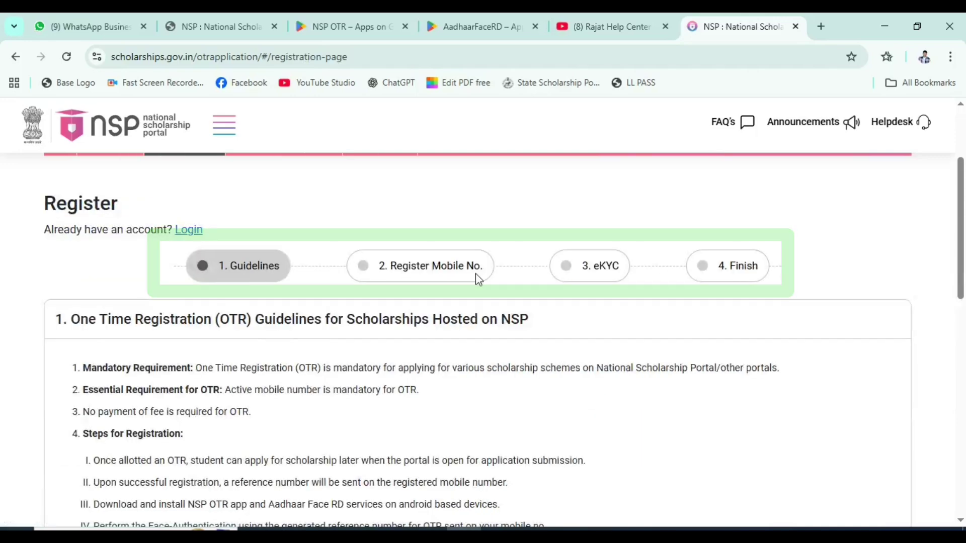
- Review the One Time Registration guidelines, accept both the guidelines and Aadhaar/OTR de-duplication declarations, and proceed to mobile registration
scroll(535, 297, "down", 1)
scroll(535, 296, "down", 3)
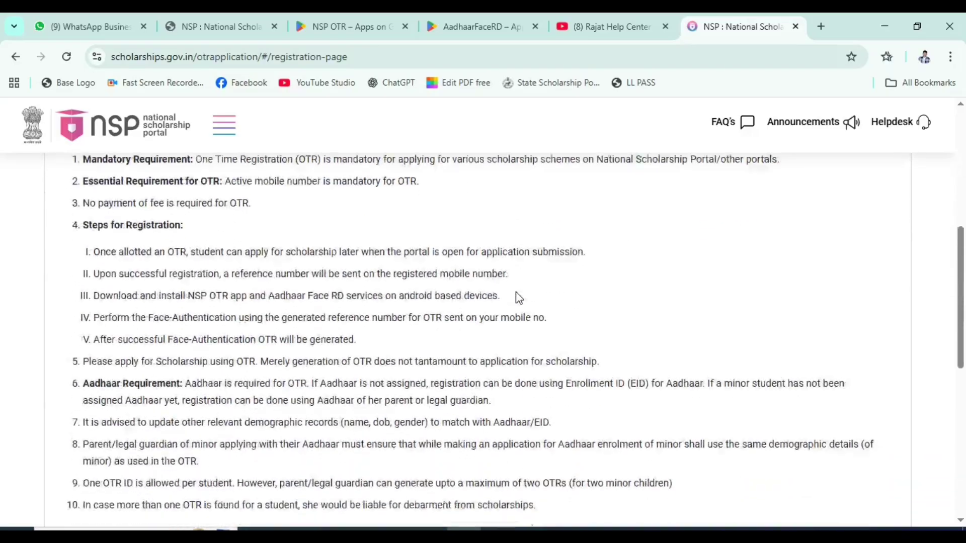
scroll(515, 295, "up", 5)
scroll(338, 321, "down", 1)
scroll(267, 280, "down", 5)
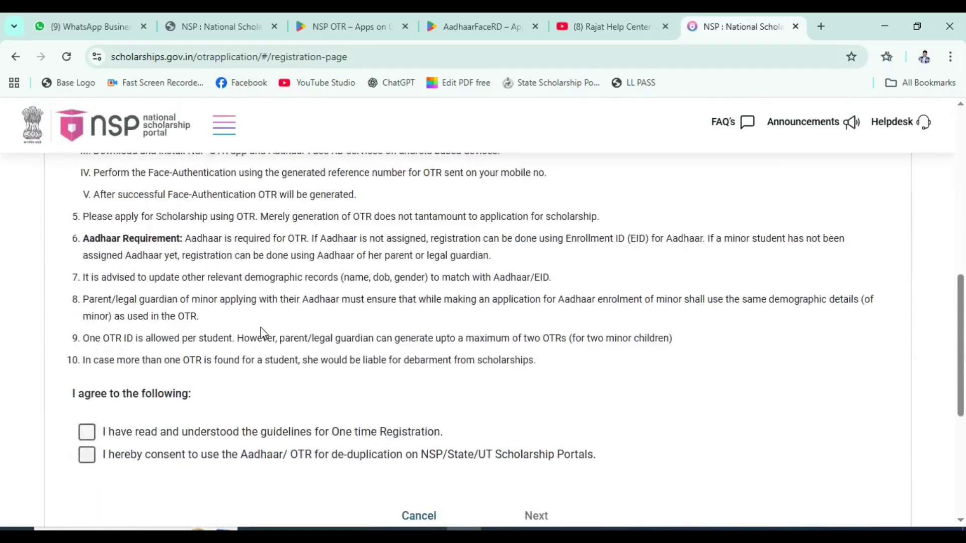
scroll(261, 332, "up", 7)
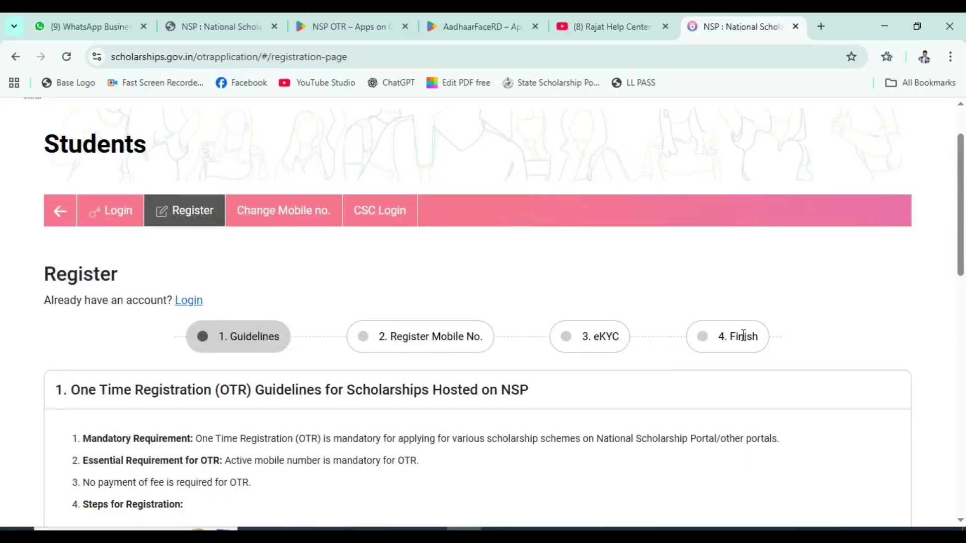
scroll(740, 336, "down", 6)
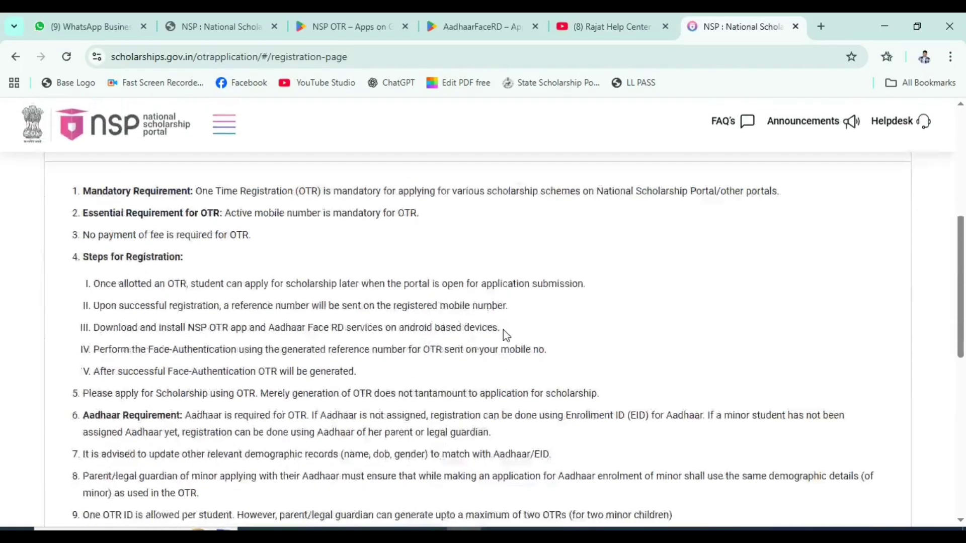
left_click(87, 432)
left_click(86, 454)
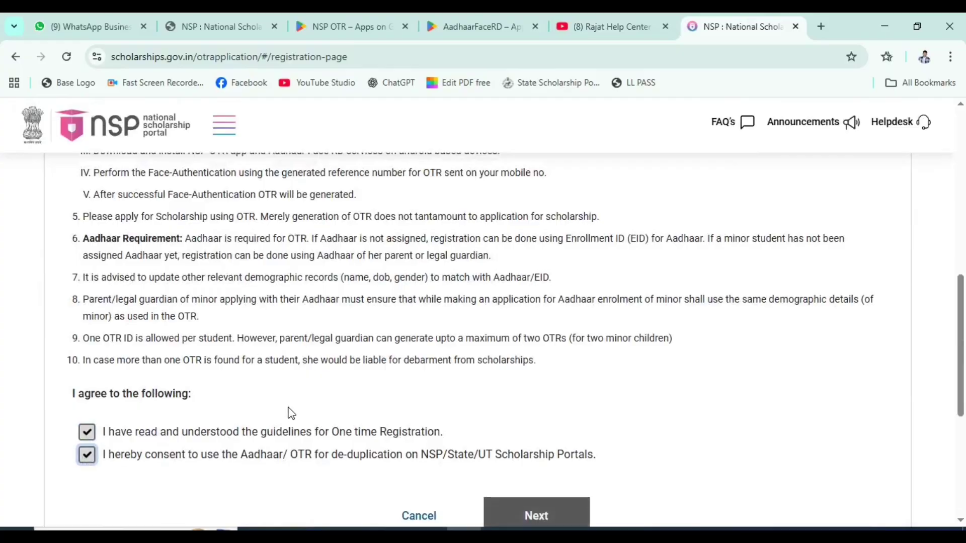
scroll(360, 365, "down", 3)
left_click(539, 390)
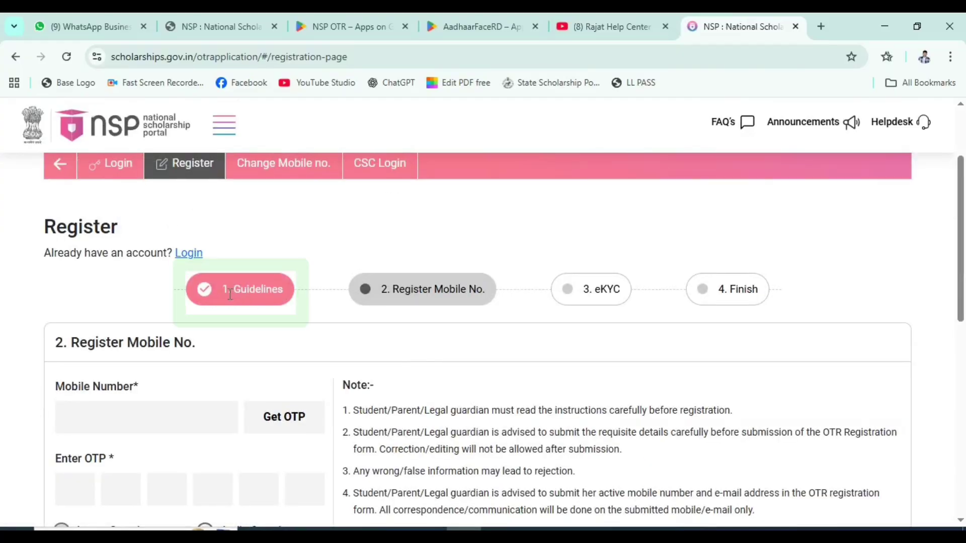
- Enter the student's mobile number in the Register Mobile No. form and request an OTP
scroll(411, 251, "down", 1)
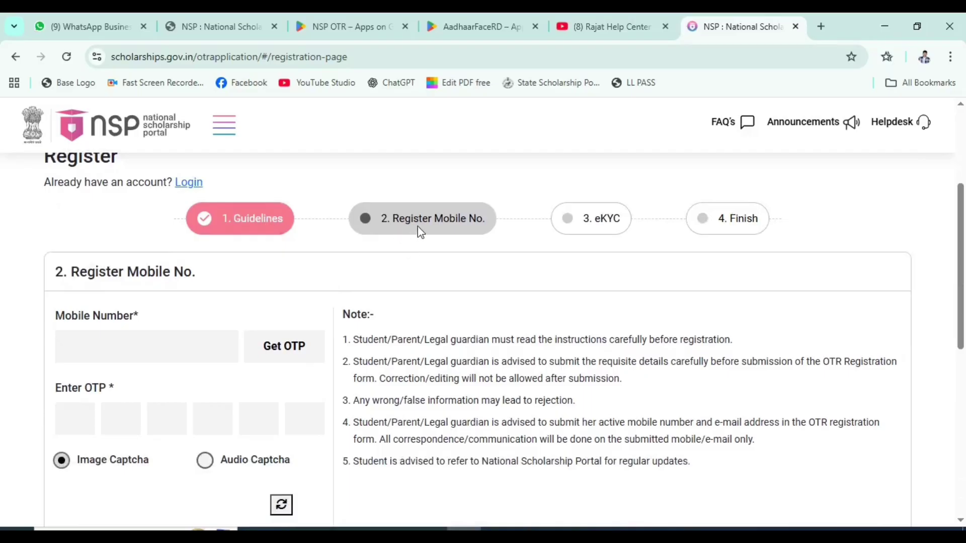
left_click(99, 341)
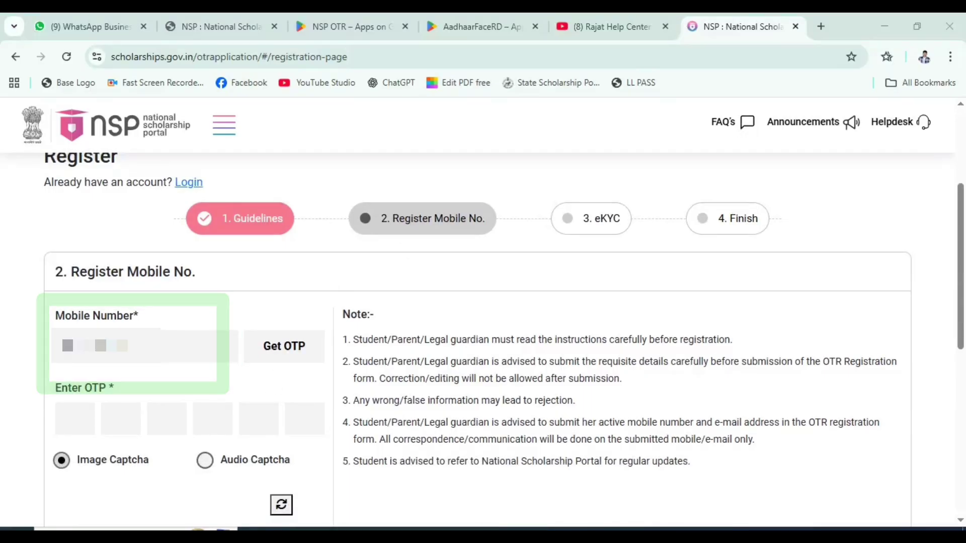
left_click(292, 354)
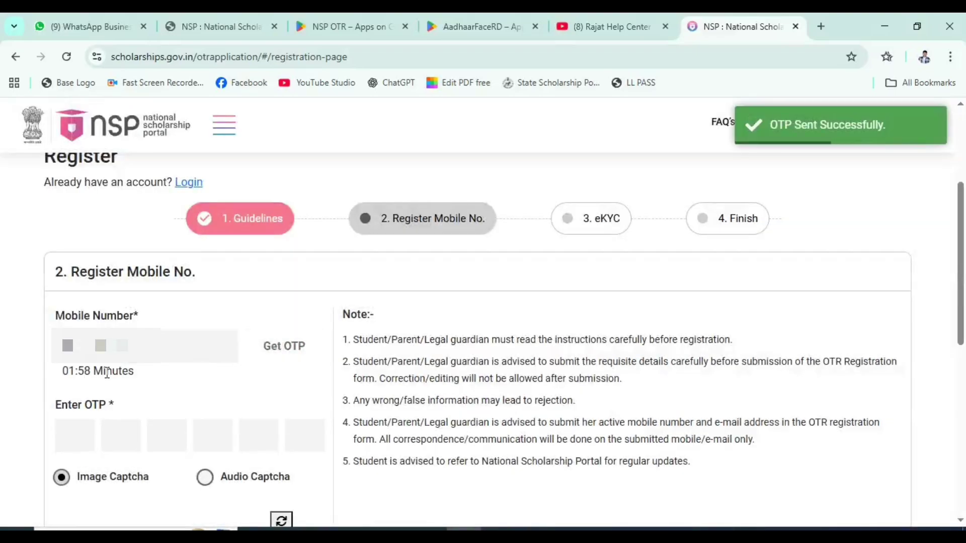
left_click_drag(65, 375, 158, 381)
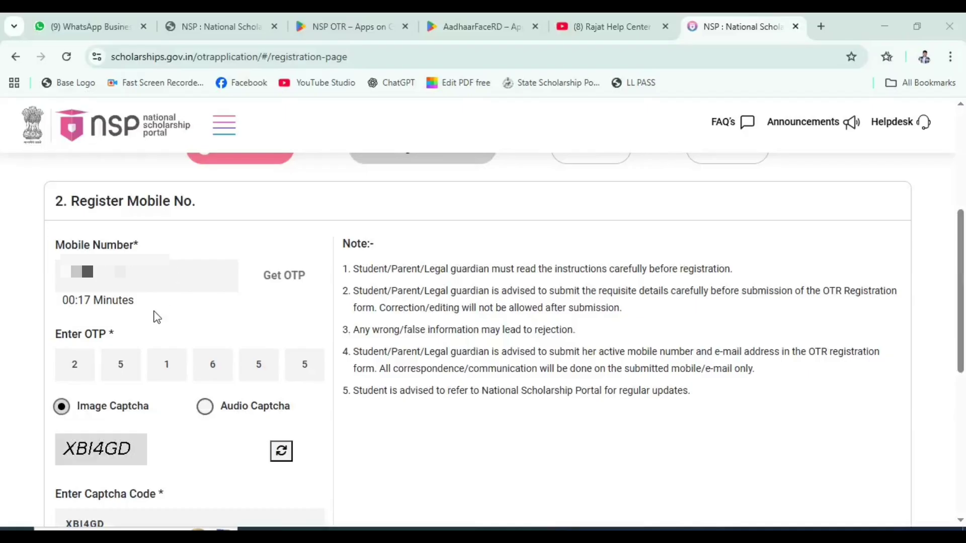
- Fill in the mobile OTP and the captcha code, and submit them for verification
scroll(157, 317, "down", 3)
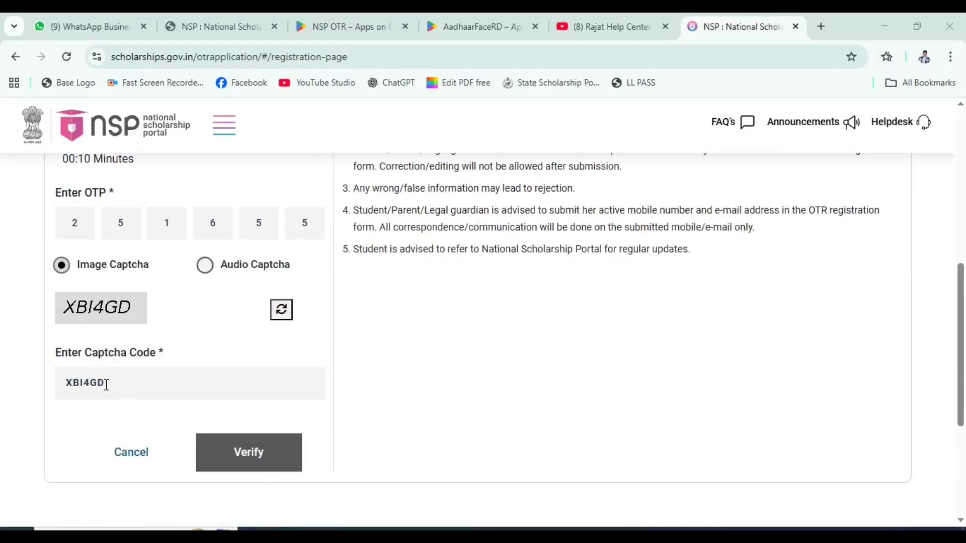
left_click(135, 387)
left_click(226, 454)
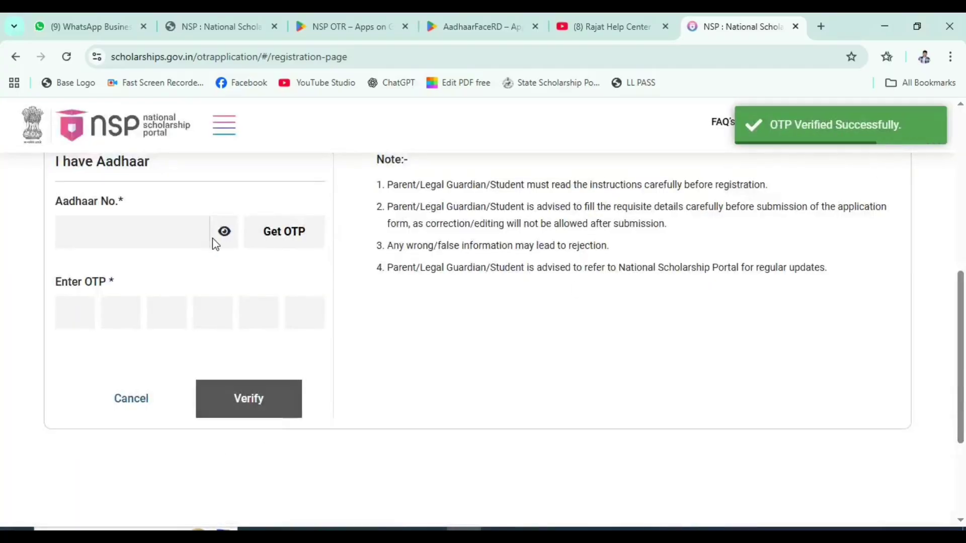
- Enter the Aadhaar number for eKYC under the I have Aadhaar option, request an OTP and agree to the Aadhaar consent
scroll(211, 239, "up", 3)
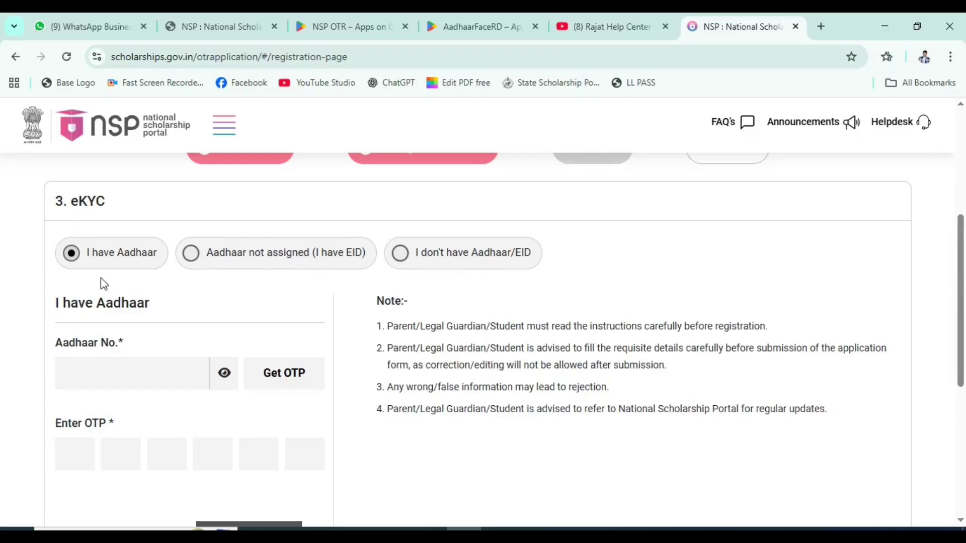
left_click(96, 373)
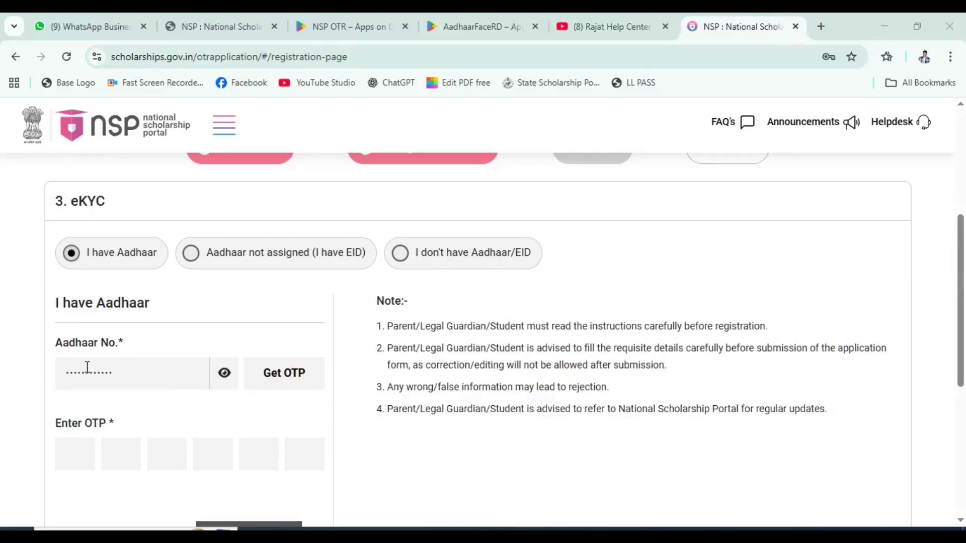
left_click(287, 384)
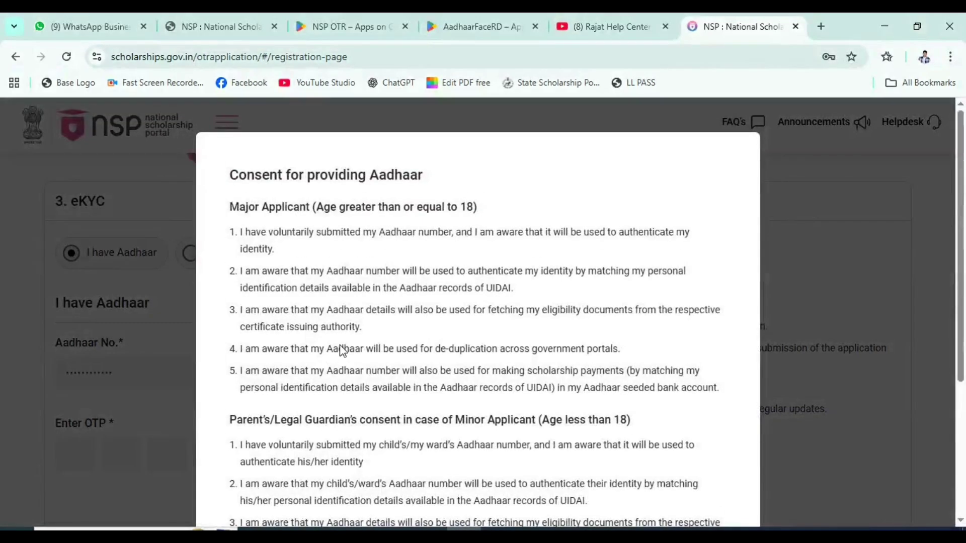
left_click_drag(229, 174, 425, 180)
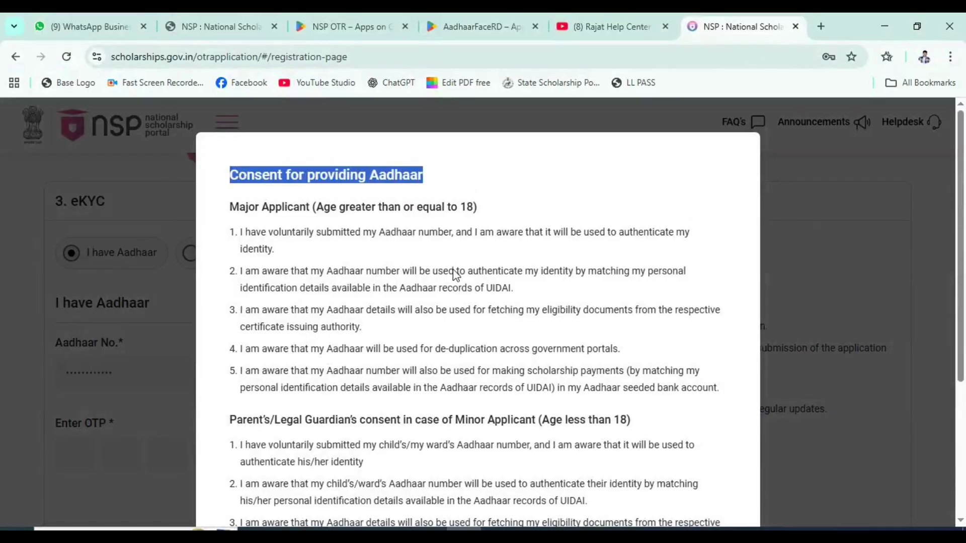
scroll(456, 274, "down", 4)
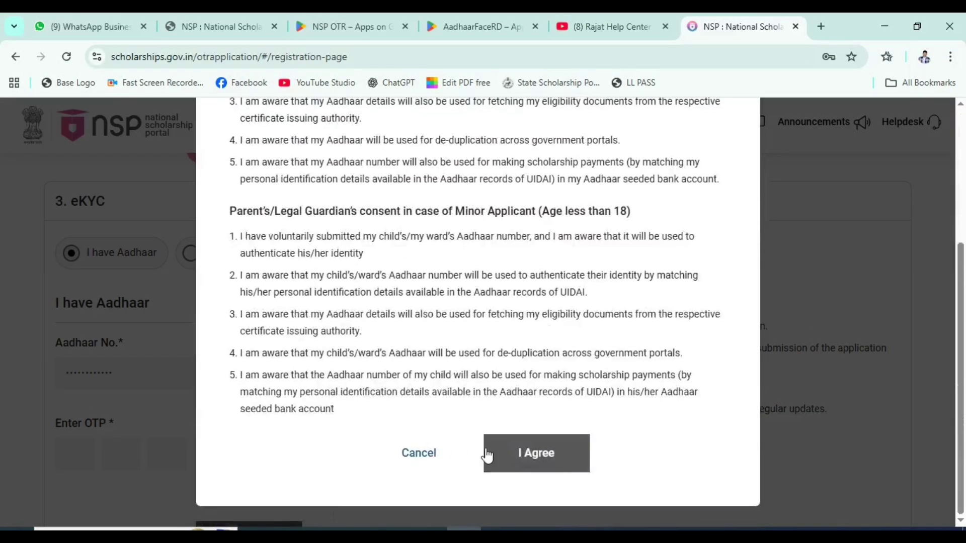
left_click(518, 448)
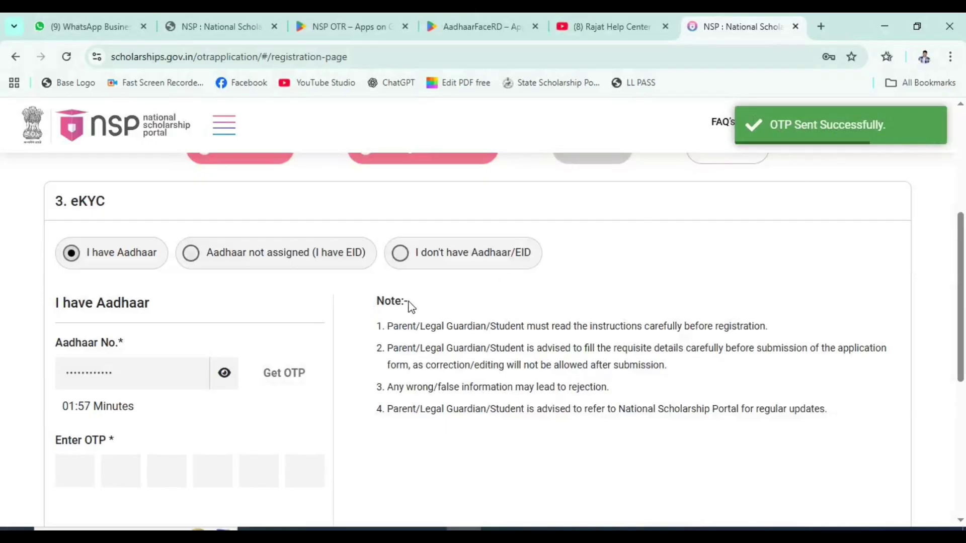
- Enter the Aadhaar OTP and submit it to verify the eKYC
scroll(408, 304, "down", 3)
left_click(107, 338)
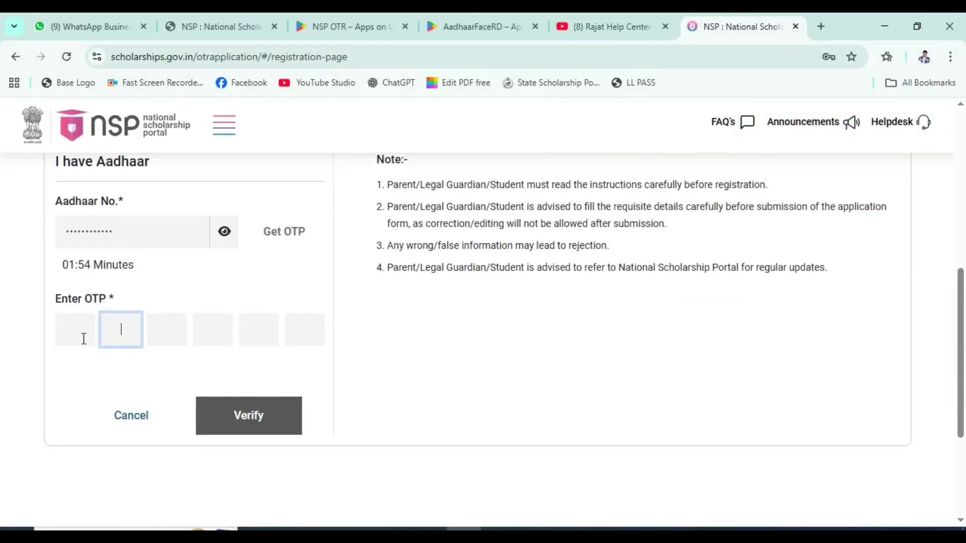
left_click(67, 337)
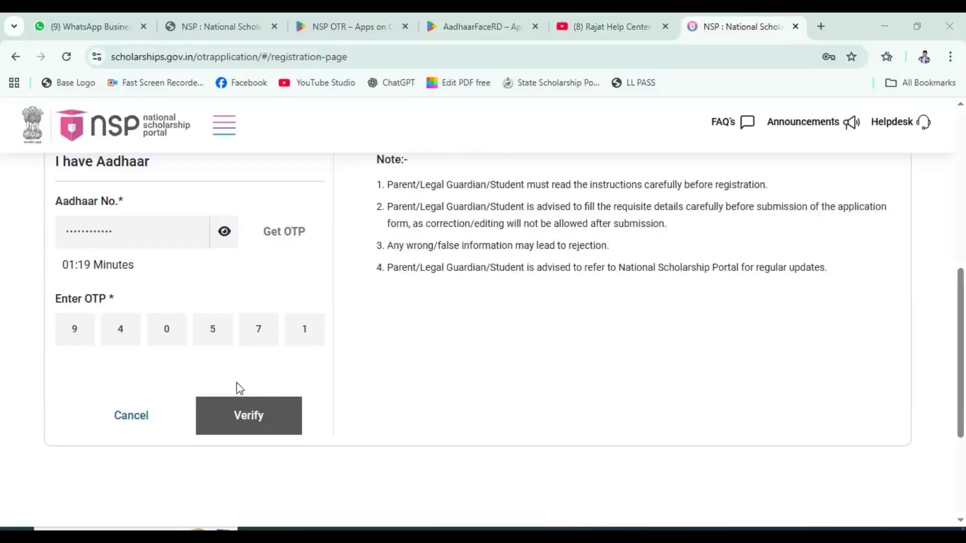
left_click(237, 417)
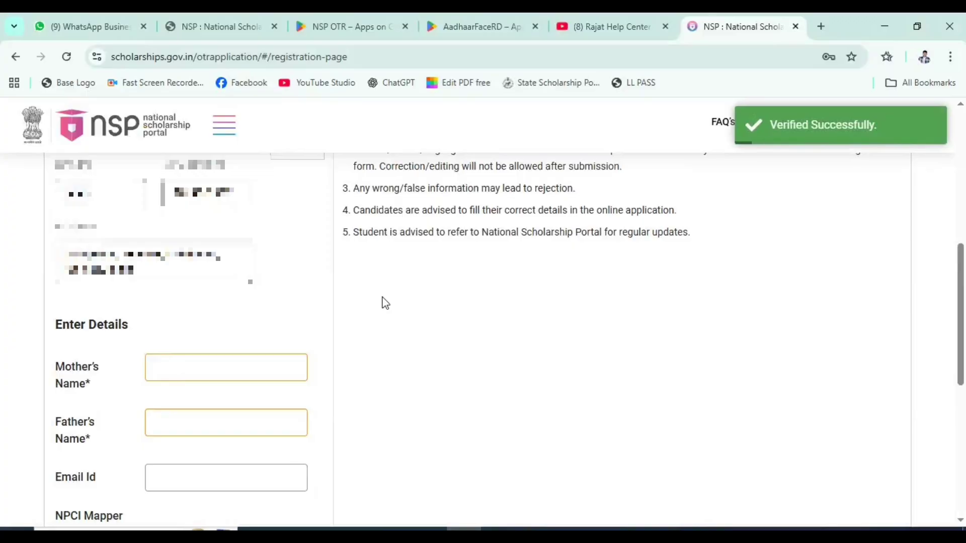
- Fill in the mother's name, father's name and e-mail address, and finish the registration
scroll(384, 302, "up", 4)
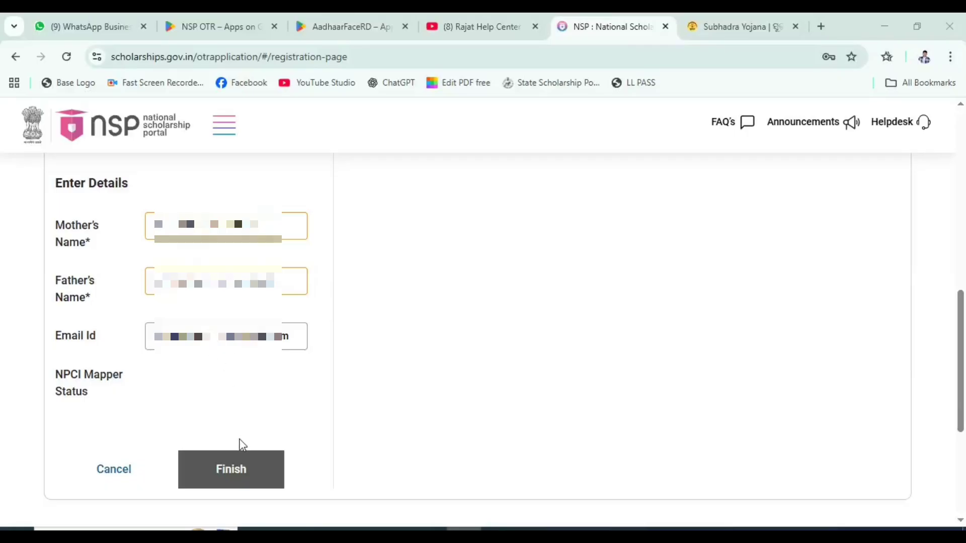
left_click(238, 469)
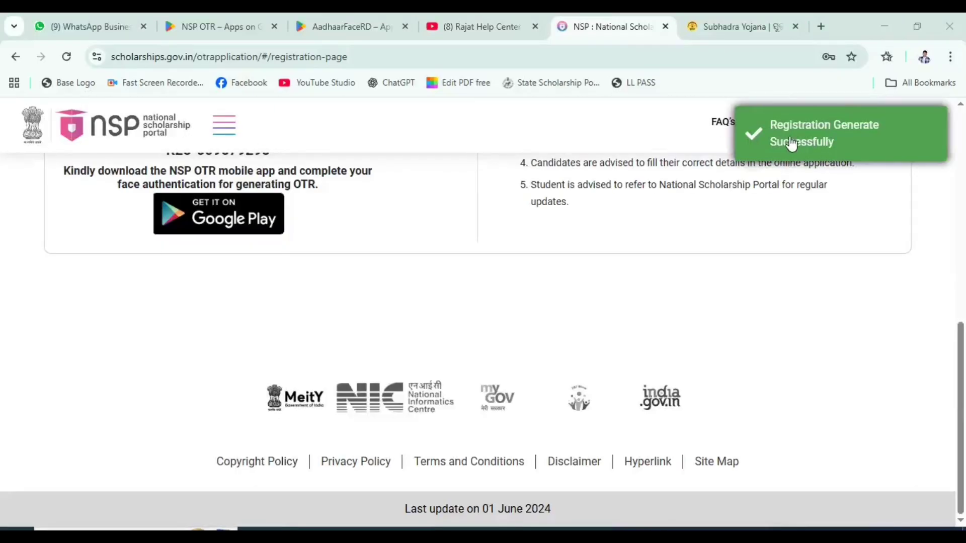
- Examine the registration confirmation and the generated reference number
scroll(506, 269, "up", 4)
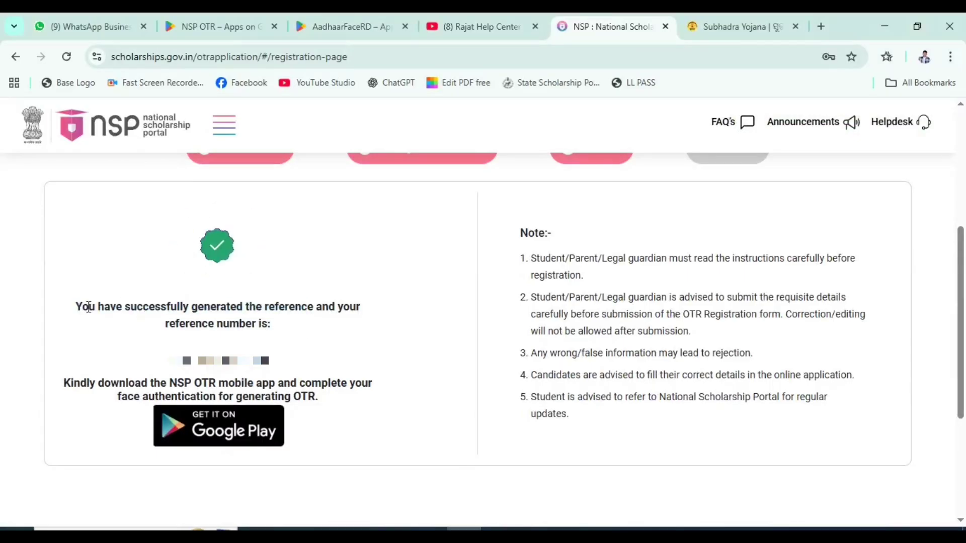
left_click_drag(82, 307, 299, 333)
left_click_drag(166, 371, 285, 372)
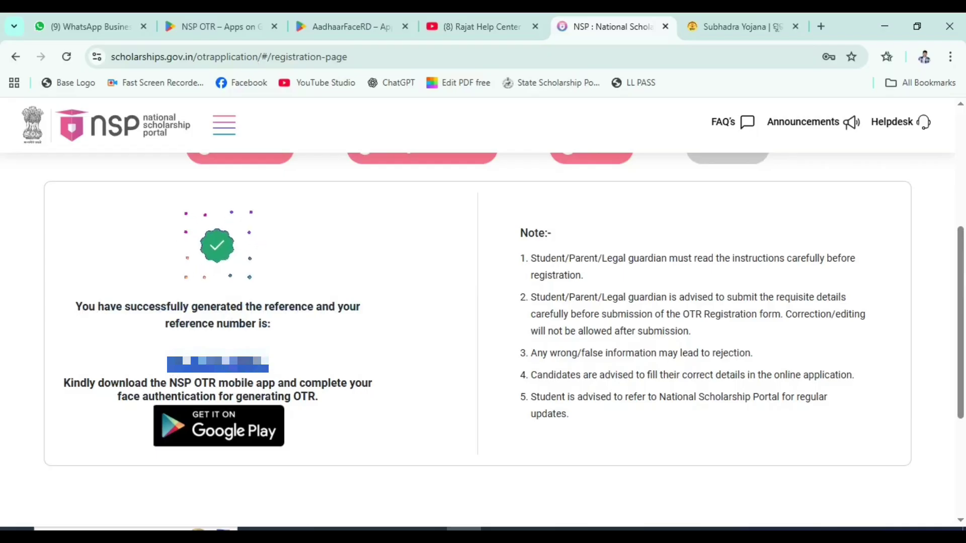
left_click(286, 371)
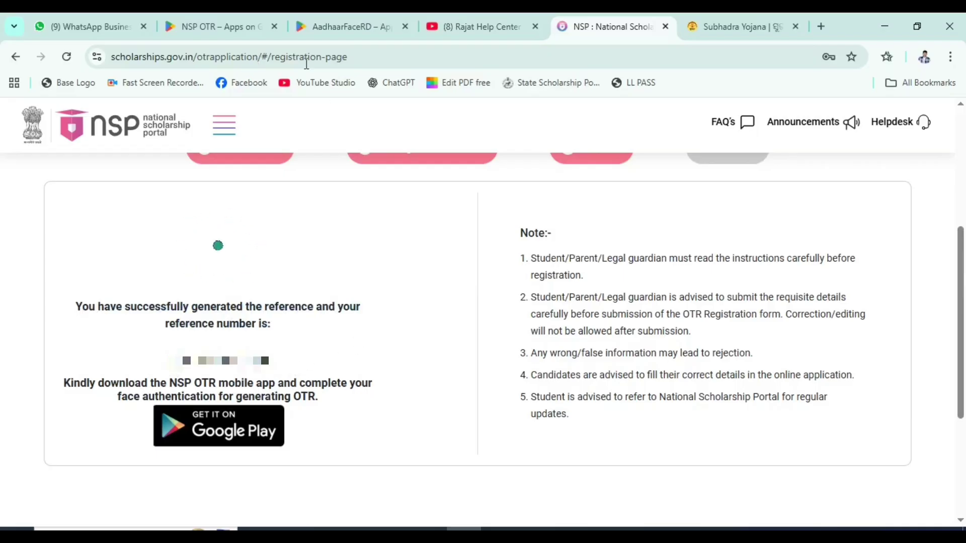
- Look at the Google Play pages of the NSP OTR and AadhaarFaceRD apps needed for face authentication
left_click(229, 19)
left_click_drag(238, 214, 60, 218)
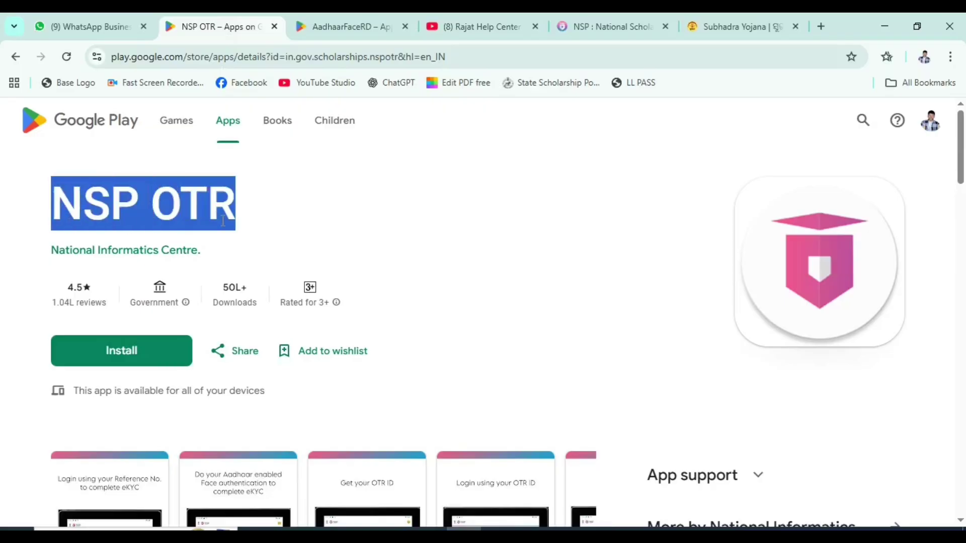
left_click(246, 222)
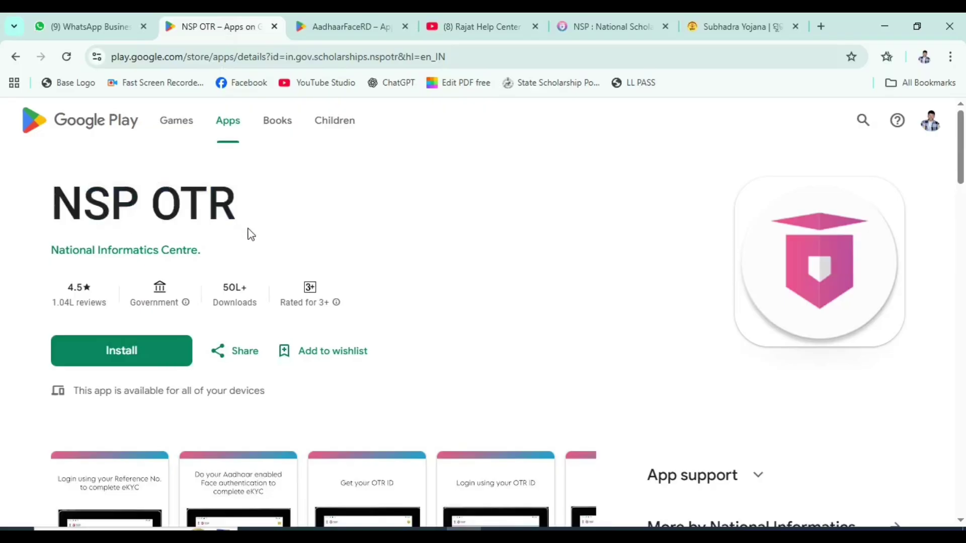
scroll(251, 242, "down", 5)
left_click(342, 26)
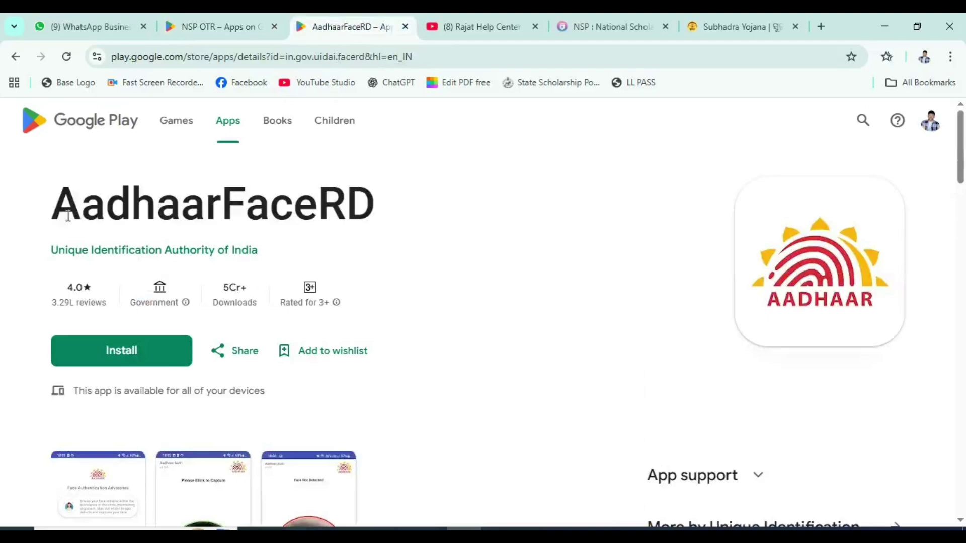
left_click_drag(64, 212, 379, 221)
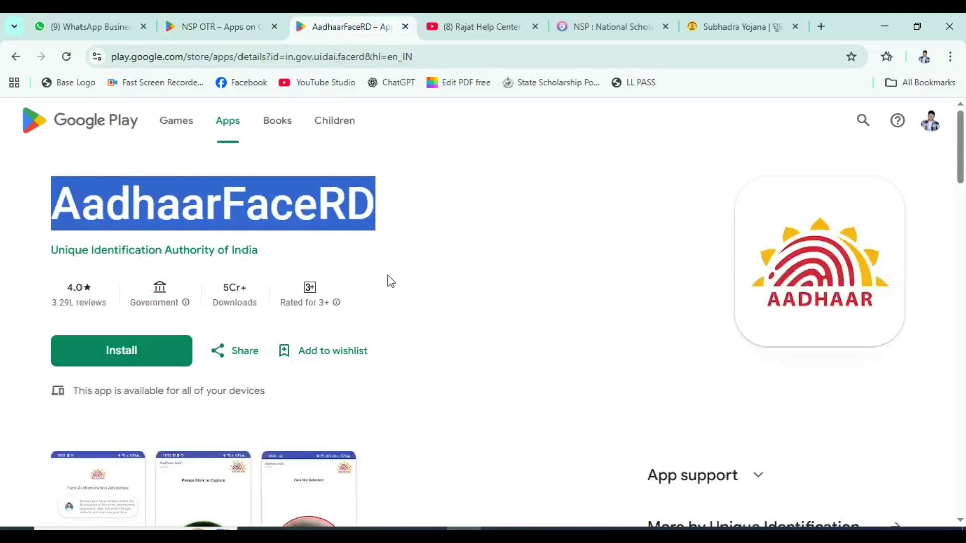
- Switch to WhatsApp Web and view the NSP app screenshots showing the eKYC by FaceAuth option and the eKYC login form
scroll(391, 281, "down", 3)
left_click(91, 26)
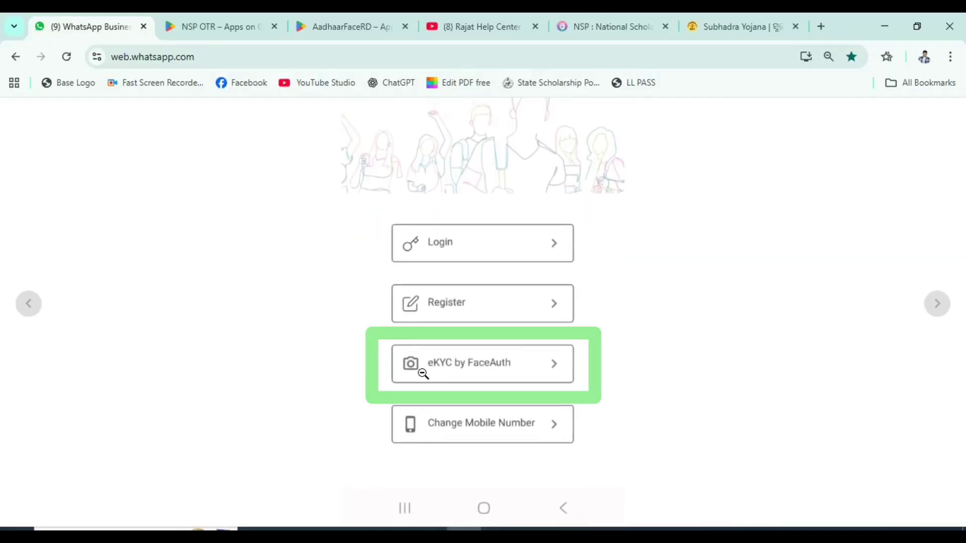
key("Right")
left_click(499, 317)
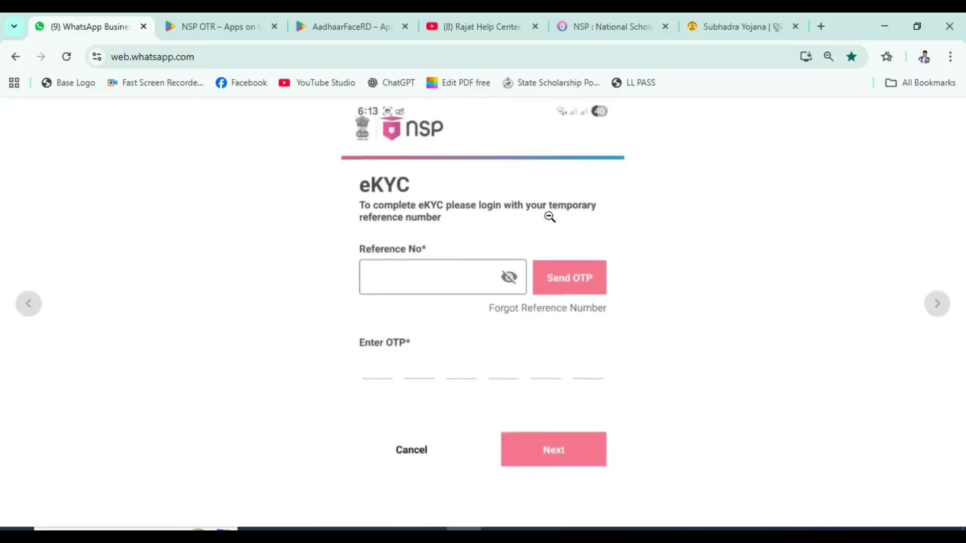
- Review the generated reference number on the NSP registration page and the NSP OTR app's screenshots on Google Play
key("ctrl+5")
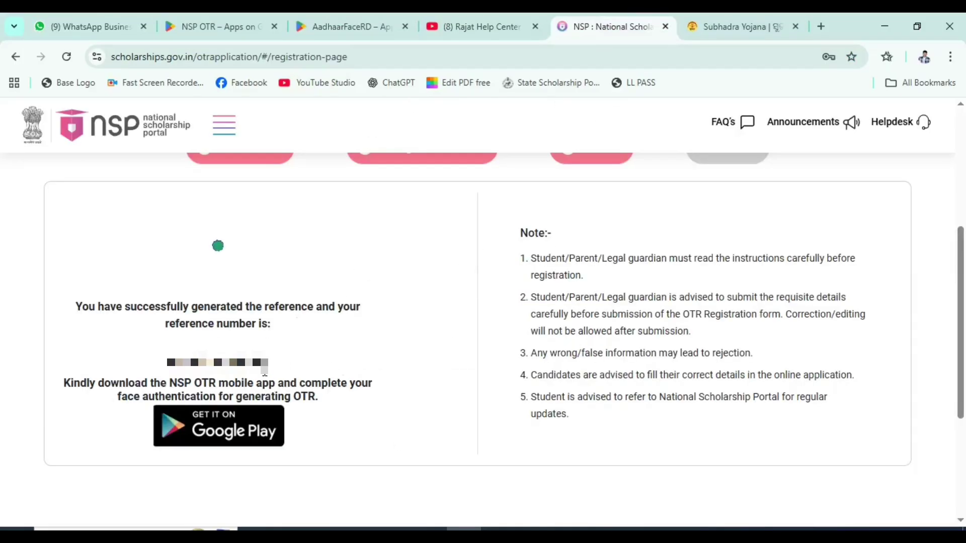
left_click(214, 13)
left_click(347, 27)
left_click(210, 29)
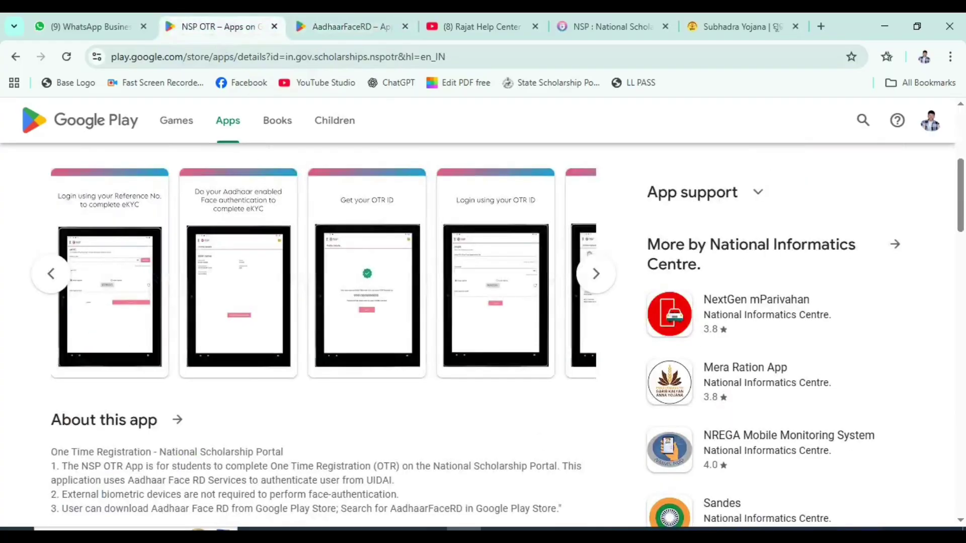
key("ctrl+1")
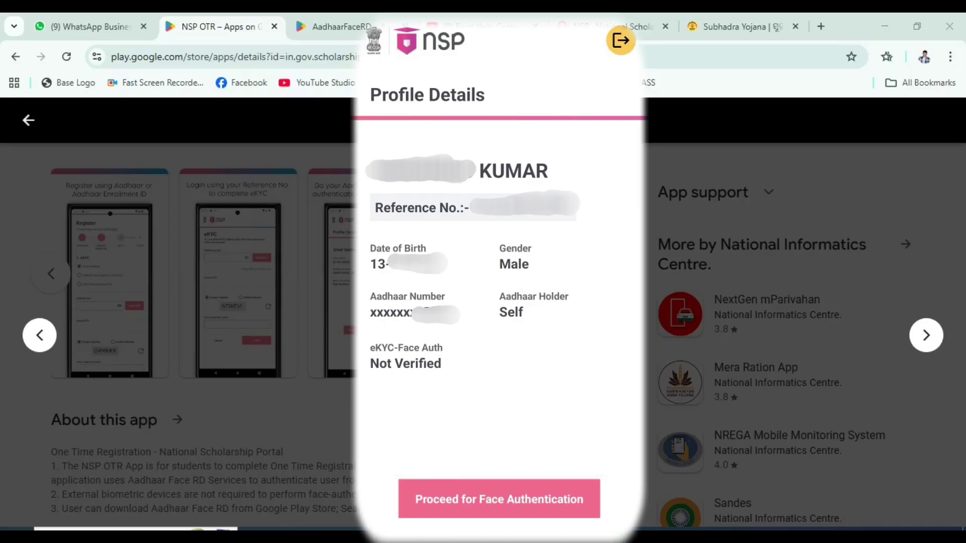
- Look at the AadhaarFaceRD app page, and at the face authentication advisories and face capture screenshots in WhatsApp Web
left_click(361, 21)
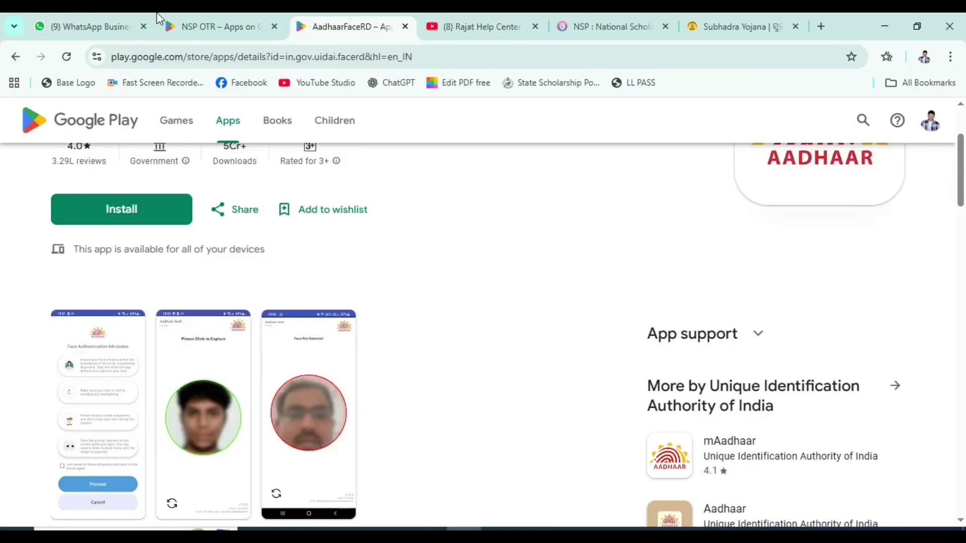
left_click(71, 15)
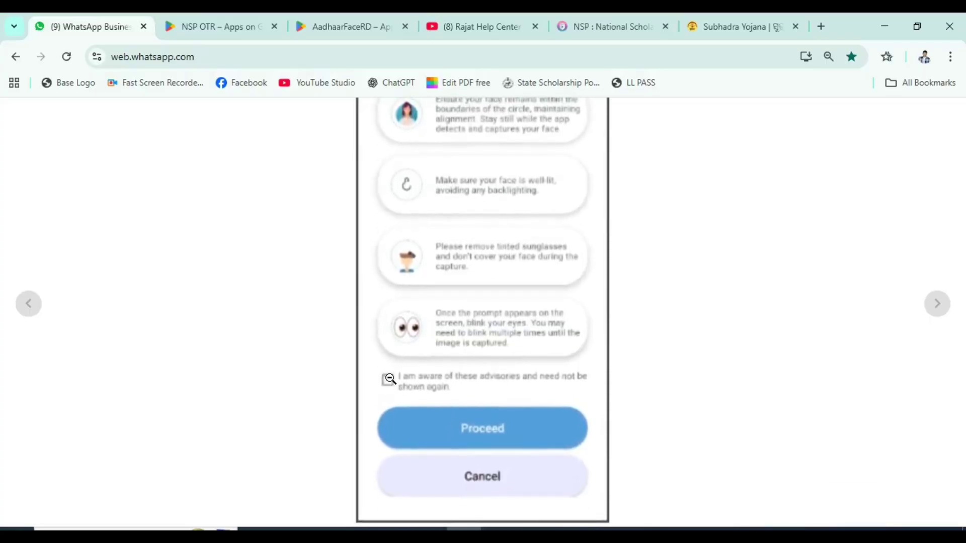
left_click(505, 310)
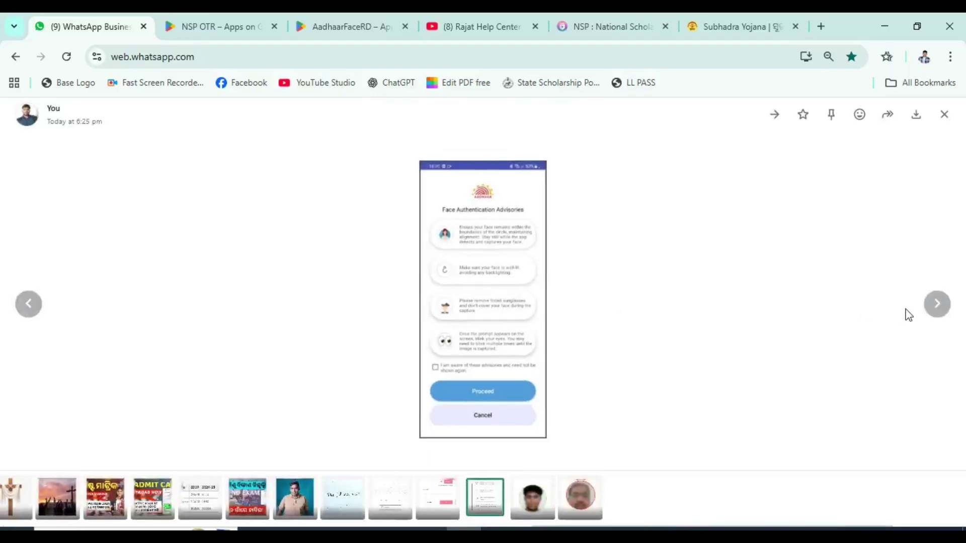
left_click(938, 307)
left_click(497, 295)
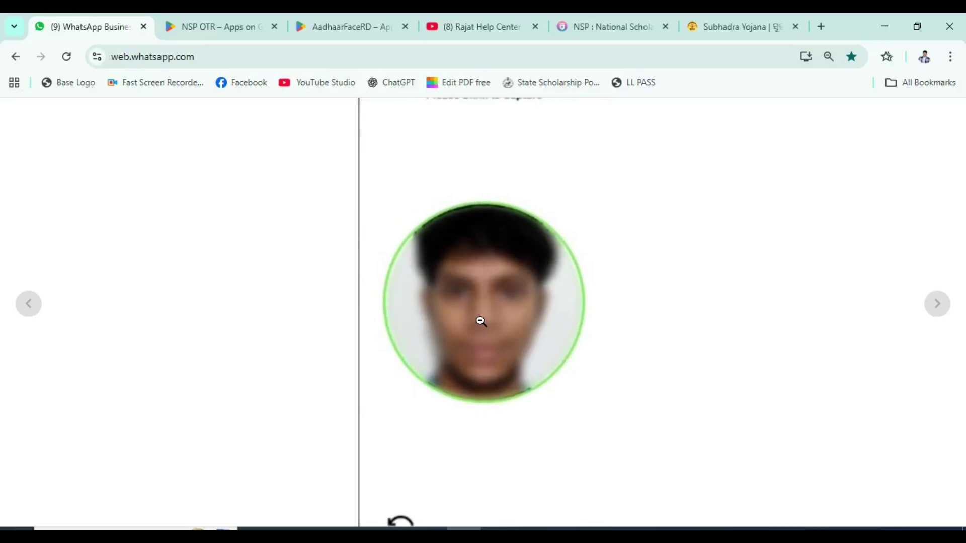
left_click(481, 323)
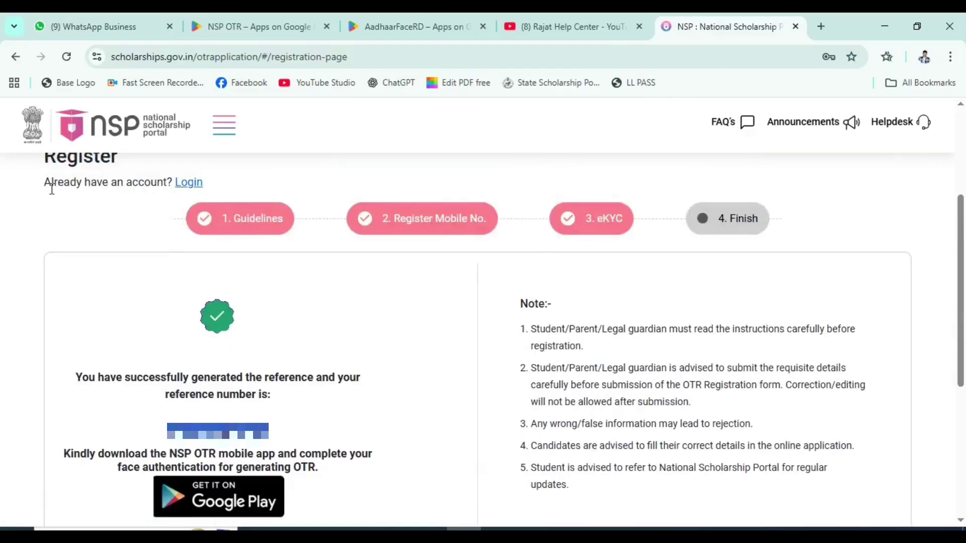
- Open the student login page from the registration page and examine the OTR number and password fields under Login with OTR
left_click(186, 185)
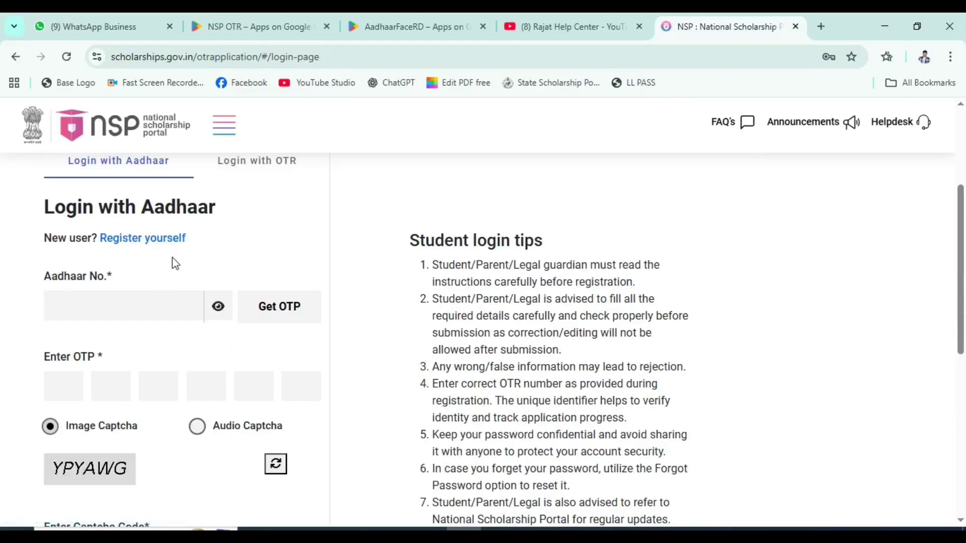
scroll(217, 225, "up", 2)
left_click(255, 243)
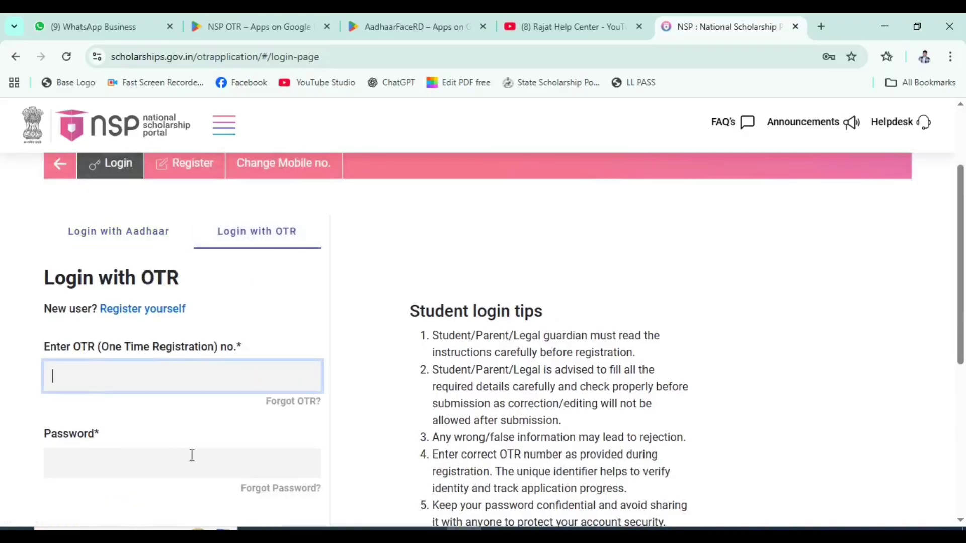
scroll(250, 438, "down", 2)
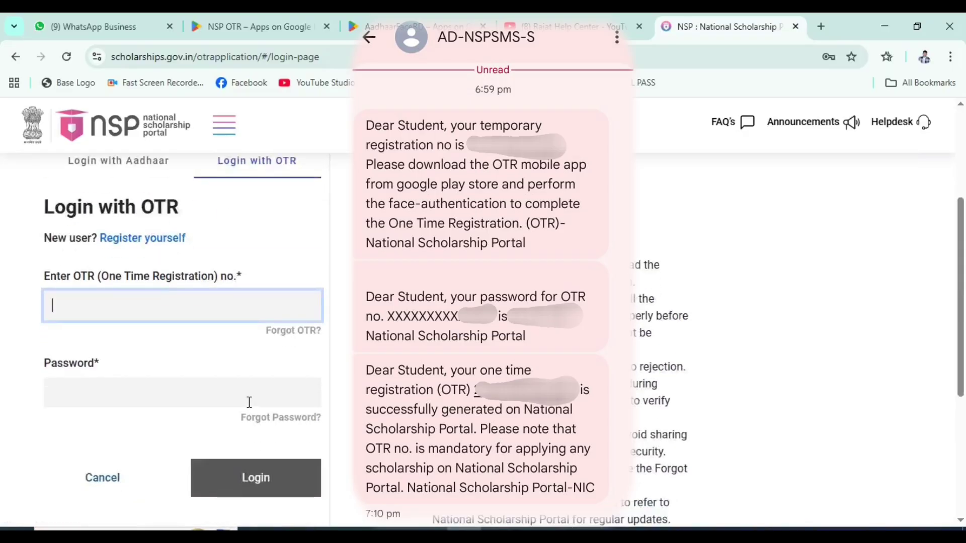
left_click(186, 399)
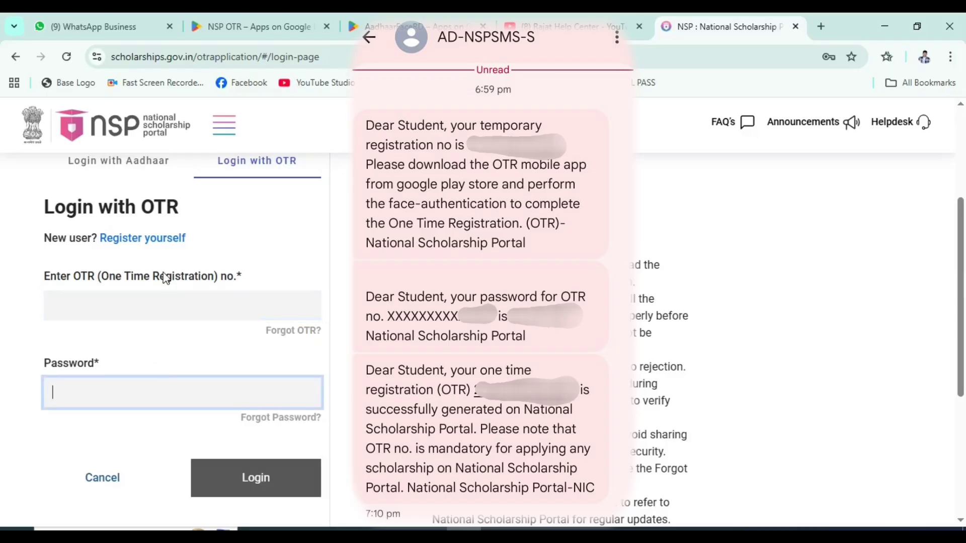
- Switch the student login page to Login with Aadhaar and look through its Aadhaar number, OTP and captcha fields
left_click(125, 163)
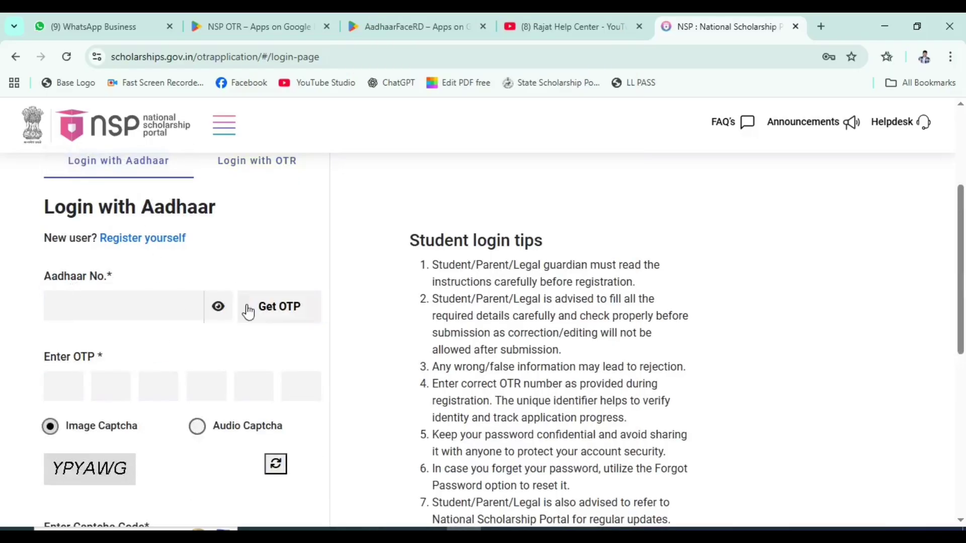
scroll(229, 448, "down", 3)
scroll(297, 383, "up", 5)
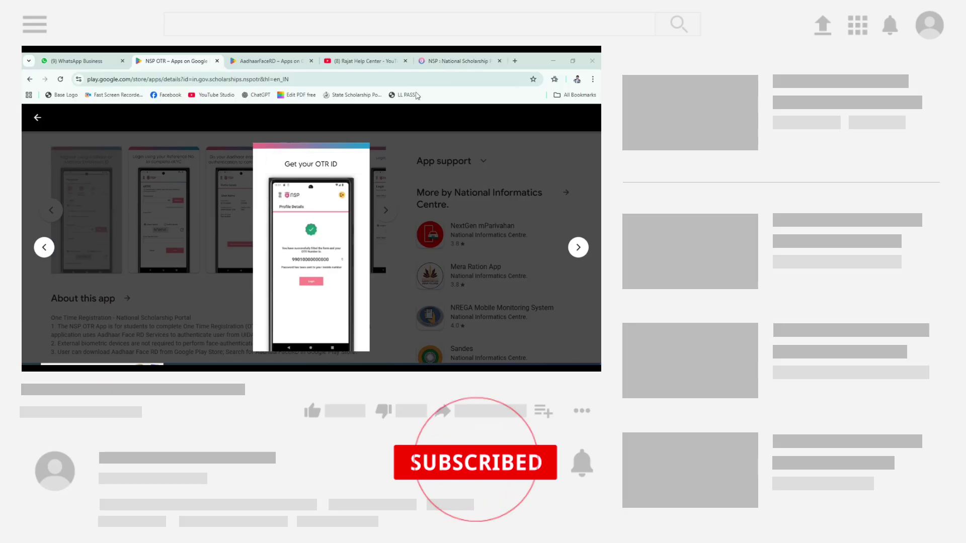
left_click(440, 68)
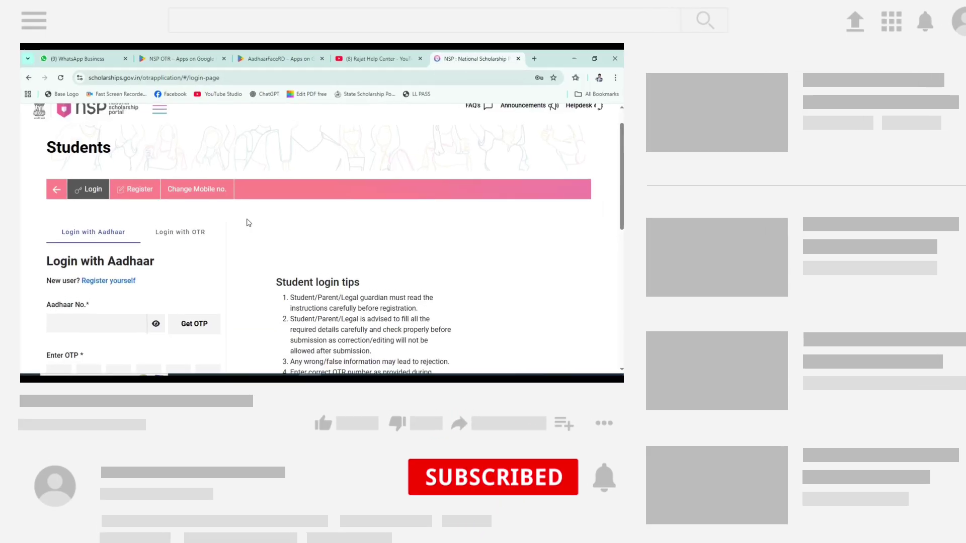